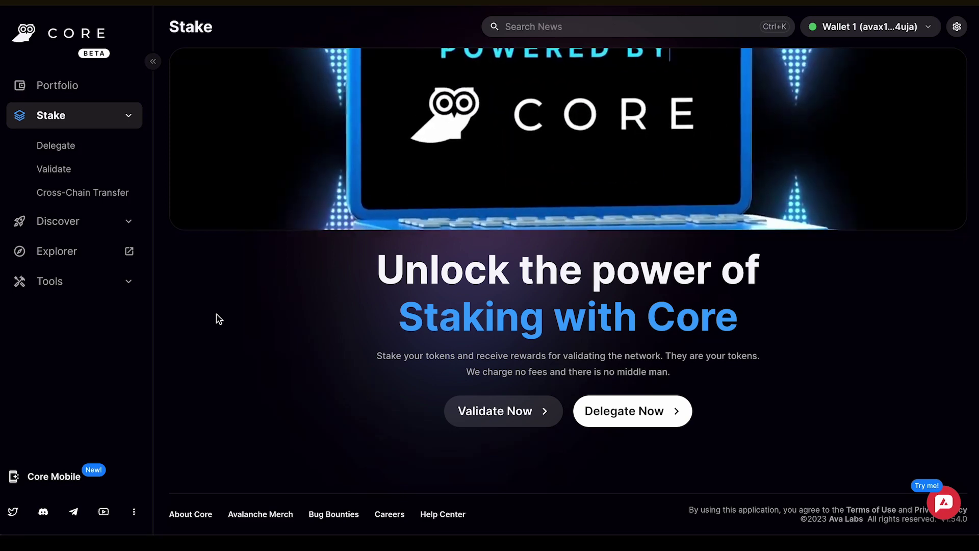
Step: Switch Core to Testnet Mode from the gear menu, approve it, and open the Delegate wizard
click(956, 26)
click(937, 160)
click(930, 331)
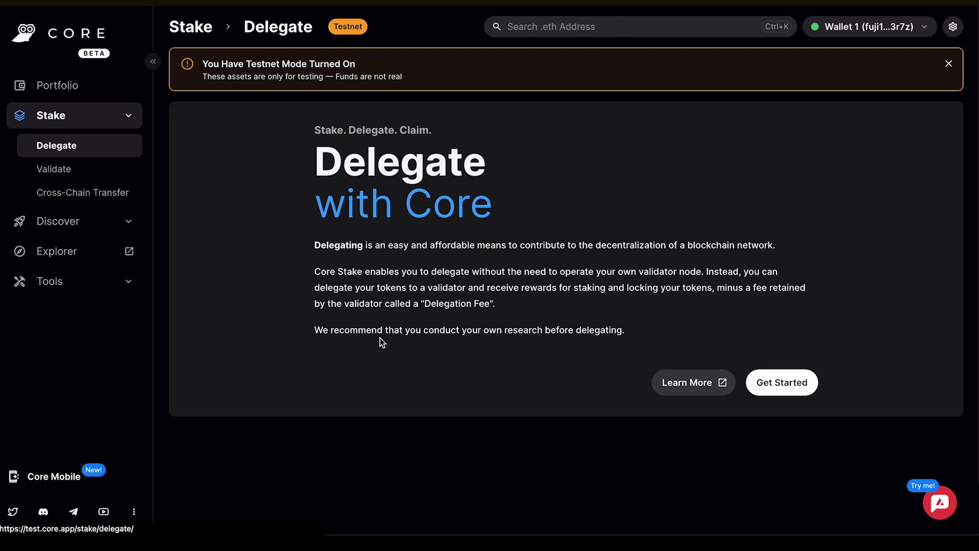
click(773, 384)
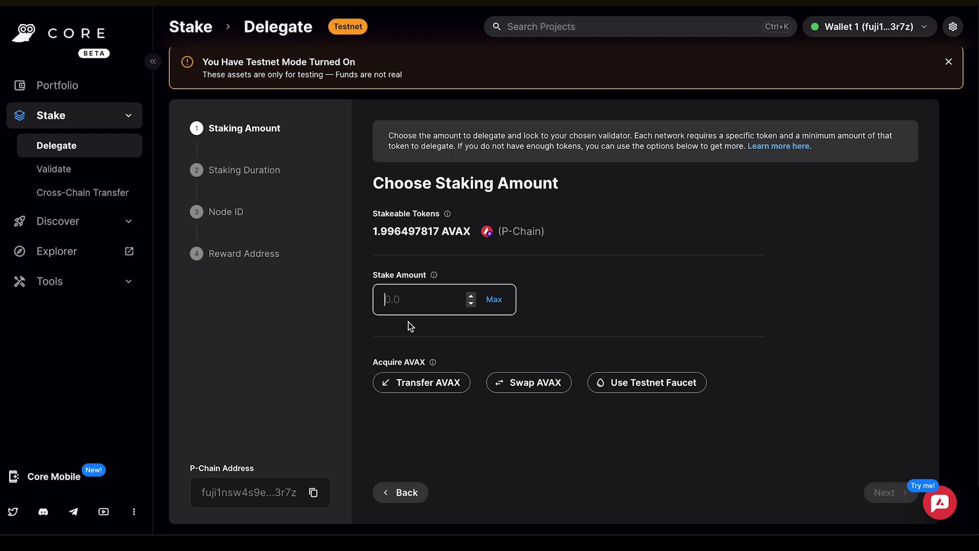
Step: Open the Transfer AVAX form for moving AVAX from C-Chain to P-Chain
click(432, 392)
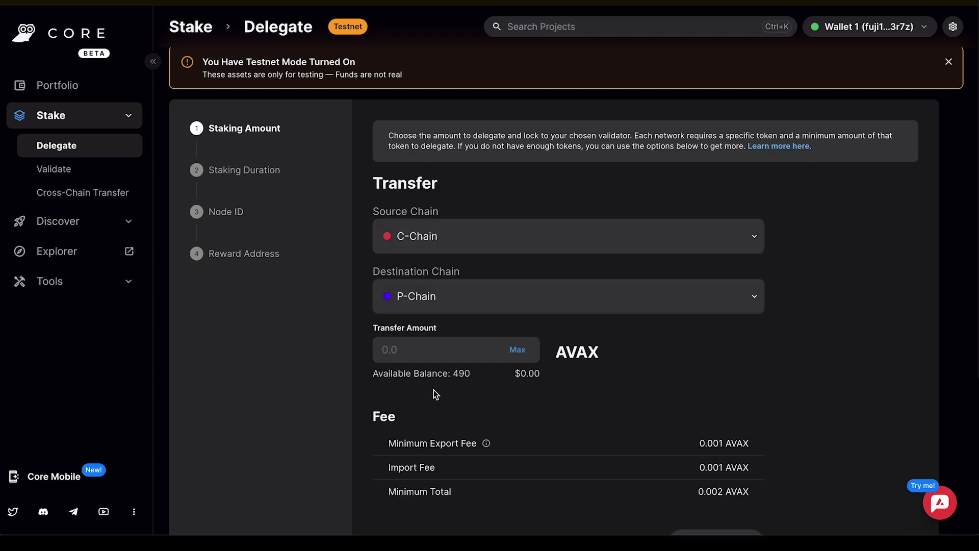
Step: Transfer 10 AVAX from C-Chain to P-Chain, making 21.995497817 AVAX stakeable as the stake amount
scroll(445, 183, down, 1)
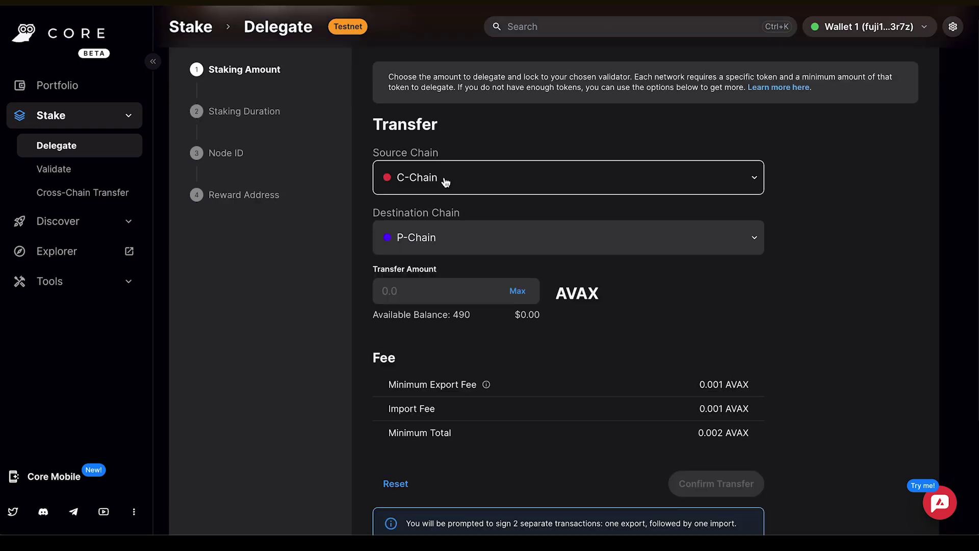
scroll(475, 230, up, 1)
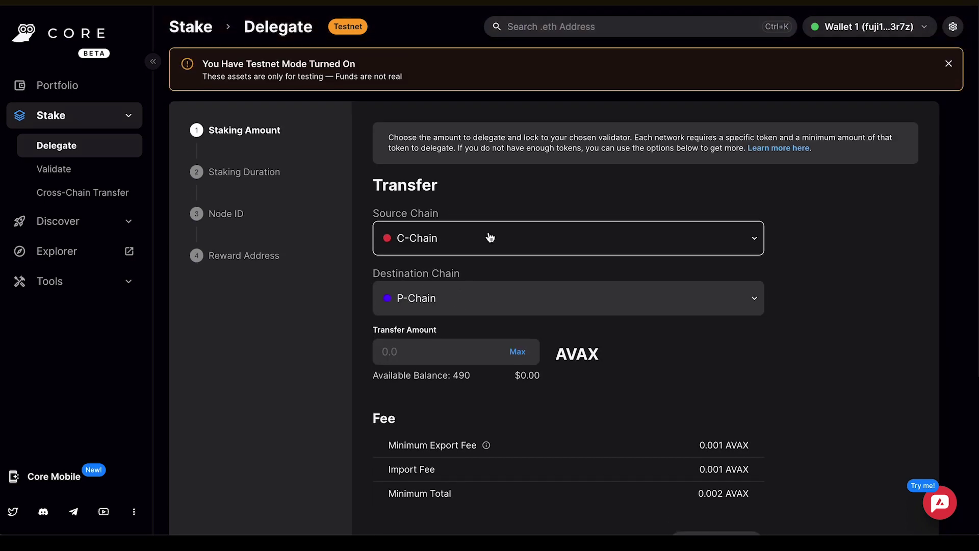
scroll(489, 237, down, 2)
click(382, 246)
text(10)
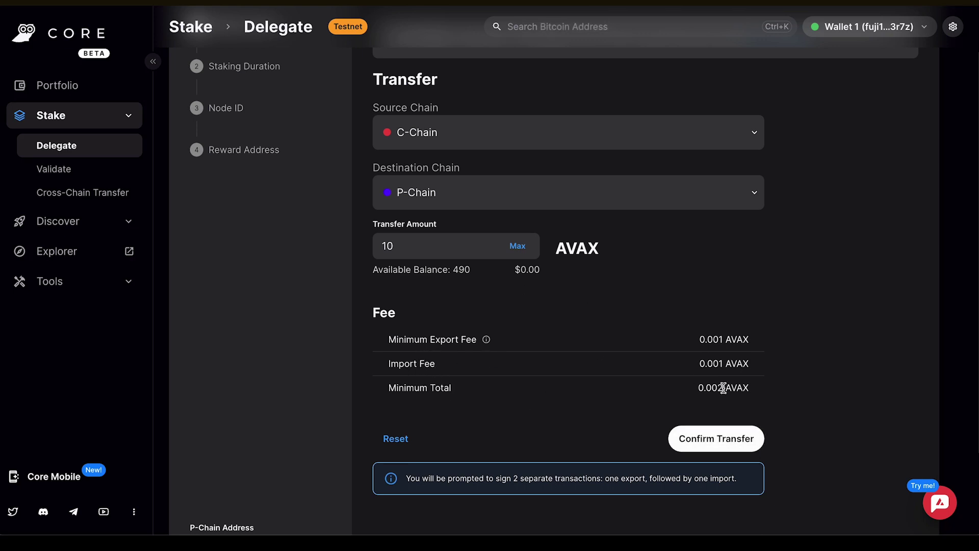
click(706, 443)
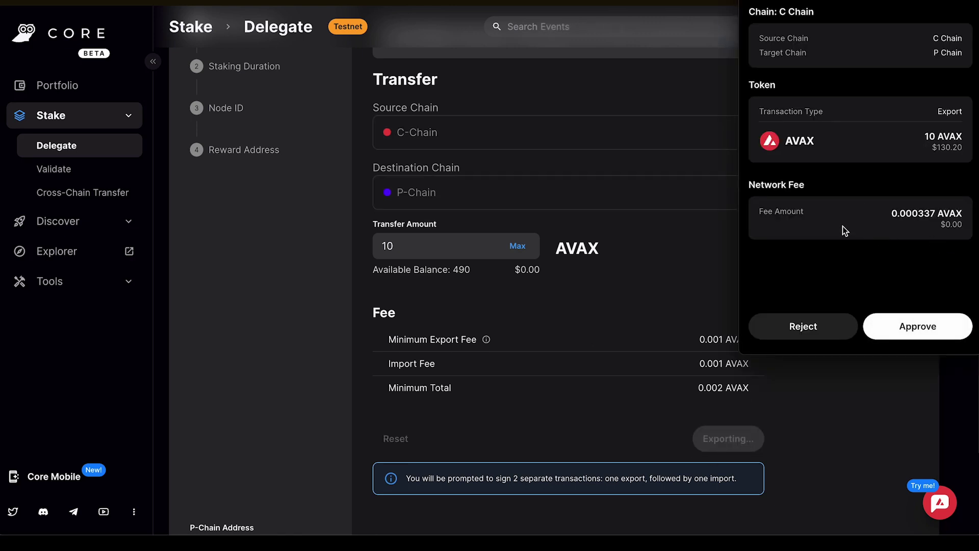
click(926, 327)
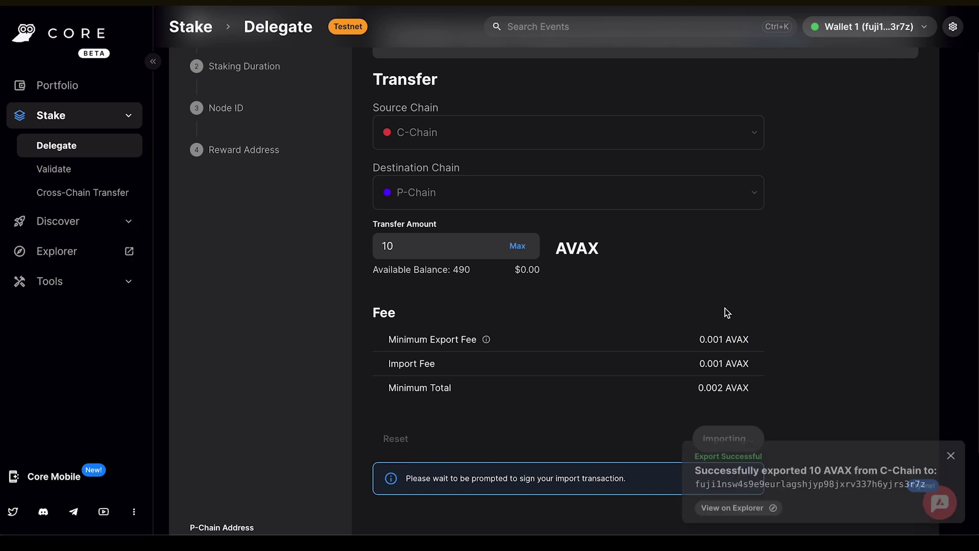
click(953, 363)
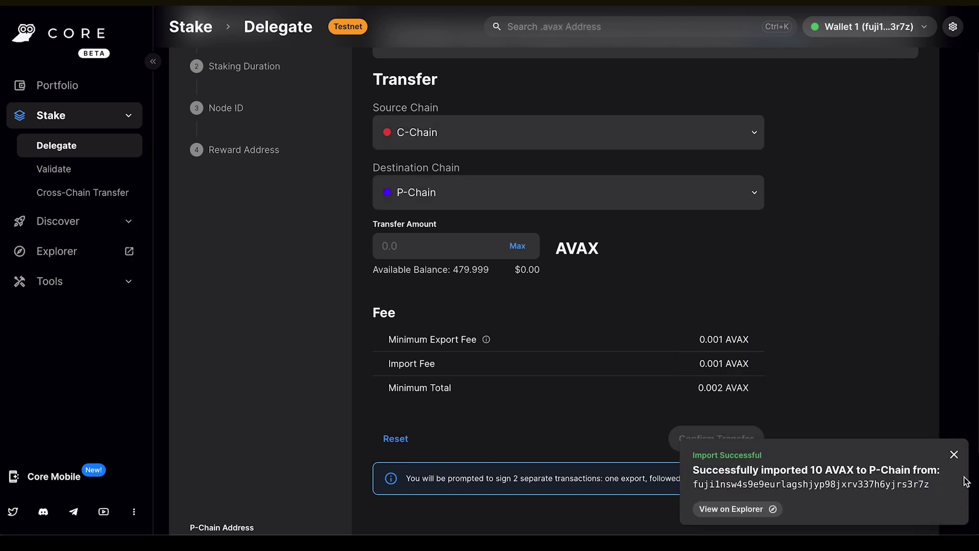
scroll(573, 366, up, 1)
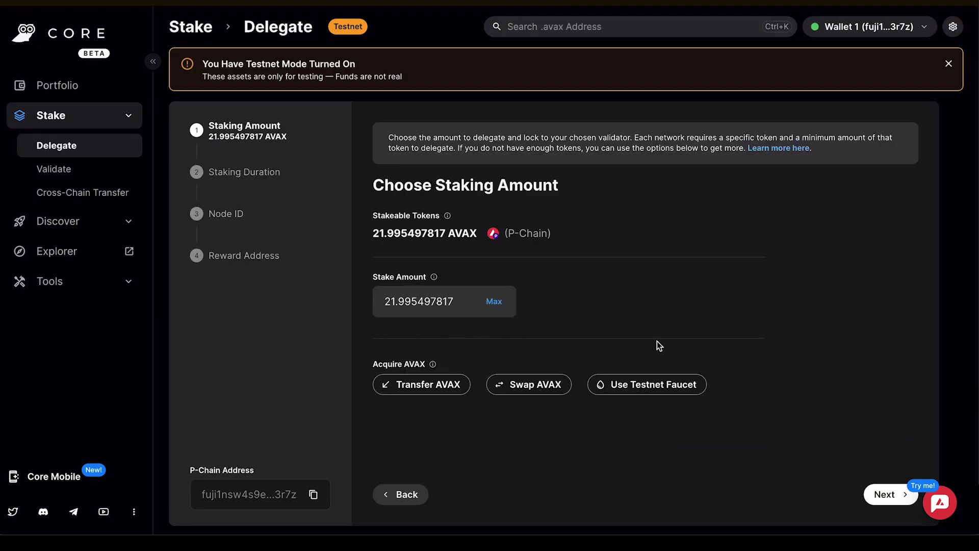
Step: Keep the 21.995497817 AVAX stake and pick a 1 Month duration ending 08/31/2023
click(888, 494)
scroll(418, 357, down, 2)
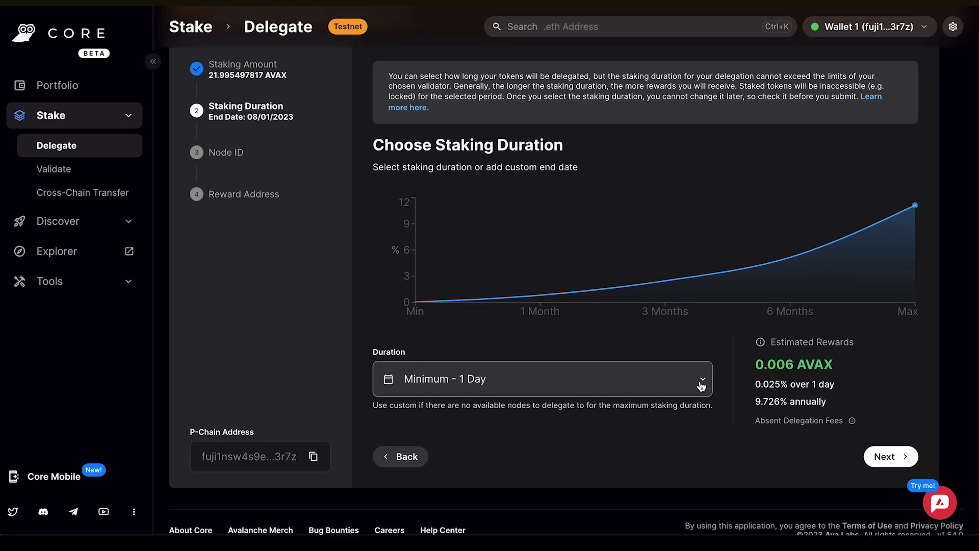
scroll(702, 386, up, 1)
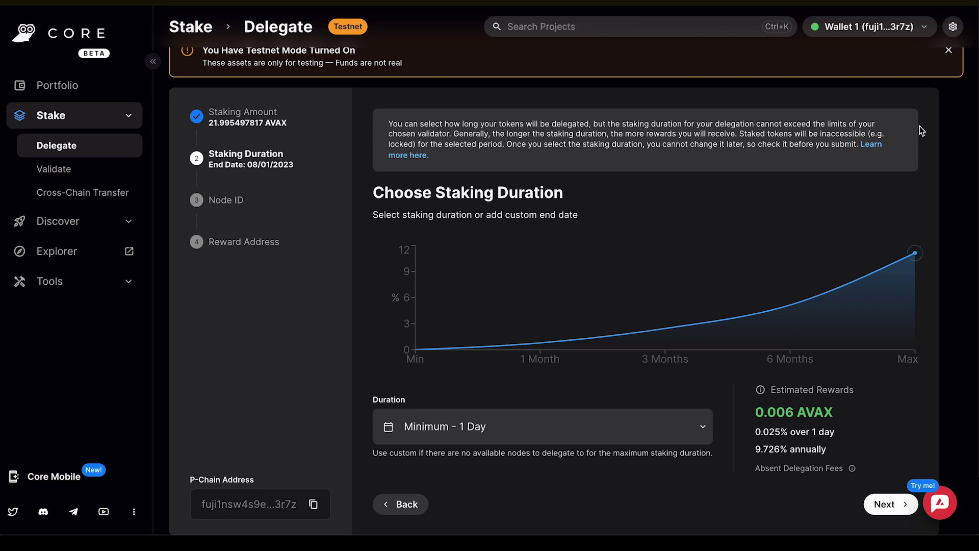
scroll(537, 179, down, 1)
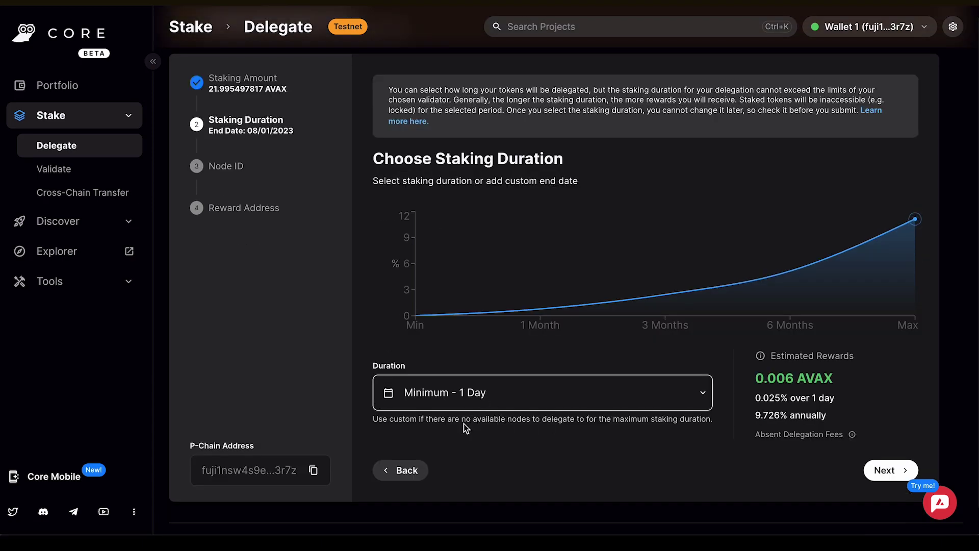
click(699, 398)
click(577, 388)
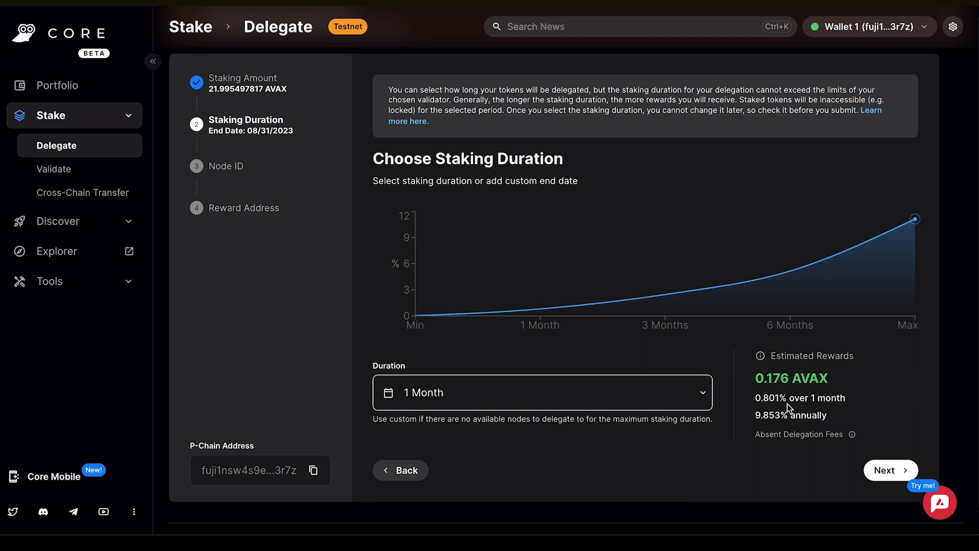
click(877, 463)
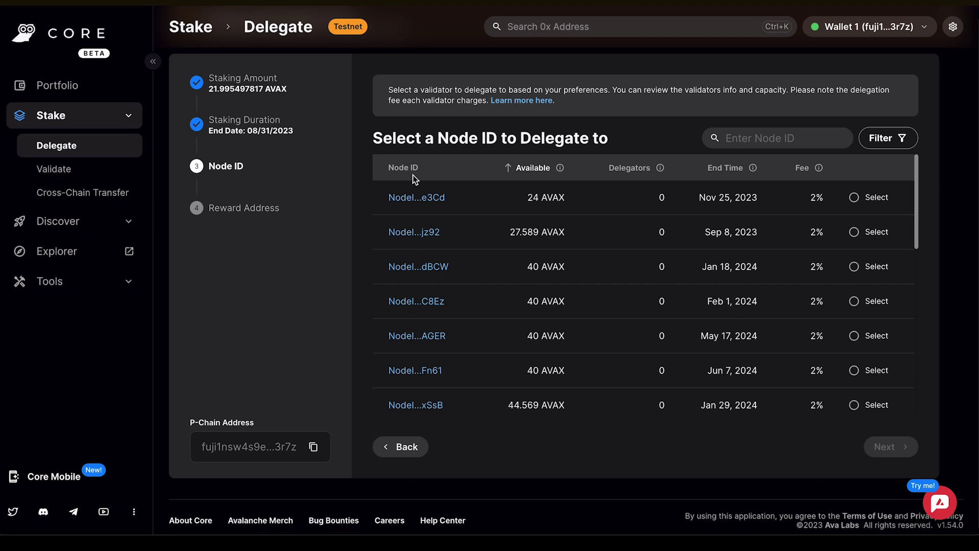
Step: Select validator Nodel...e3Cd with the 2% fee and continue to the rewards address
mouse_move(556, 169)
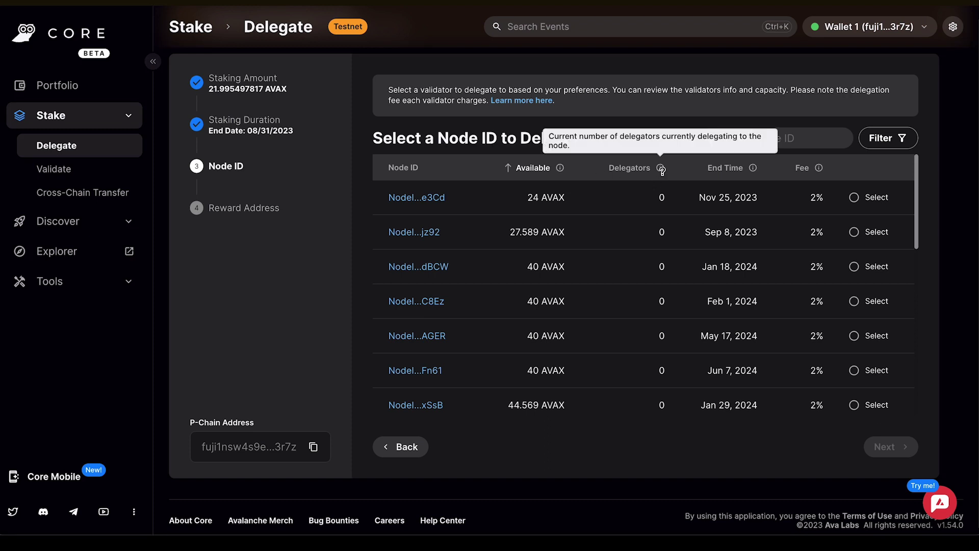
mouse_move(663, 165)
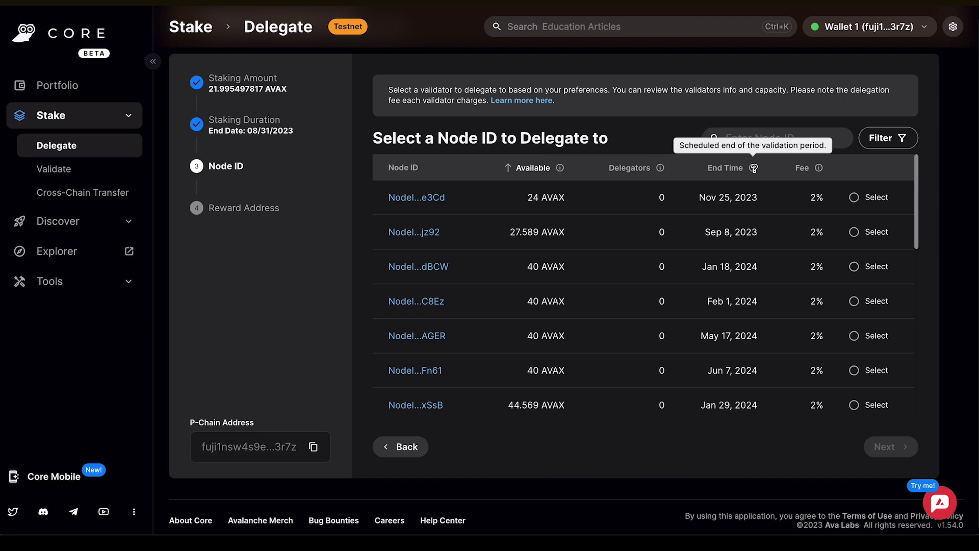
mouse_move(820, 168)
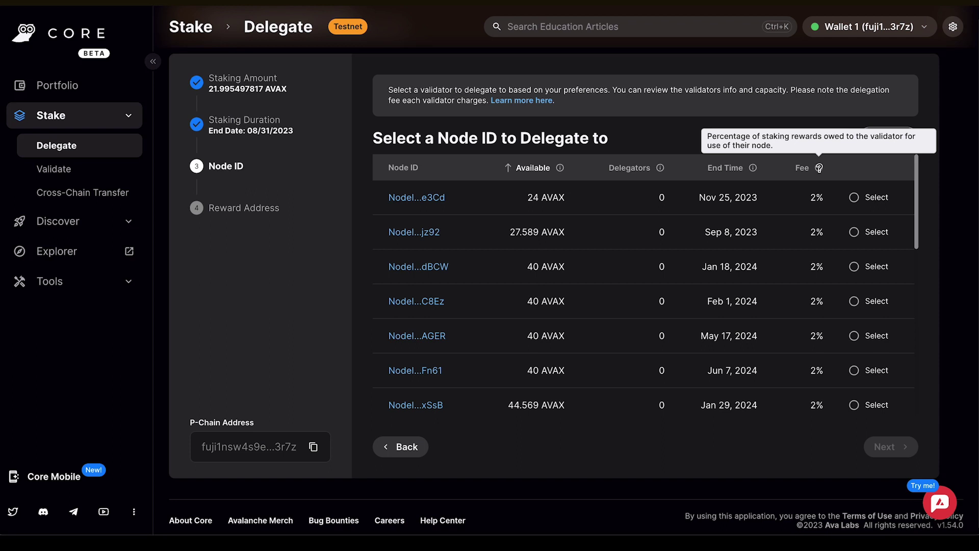
click(856, 200)
click(885, 449)
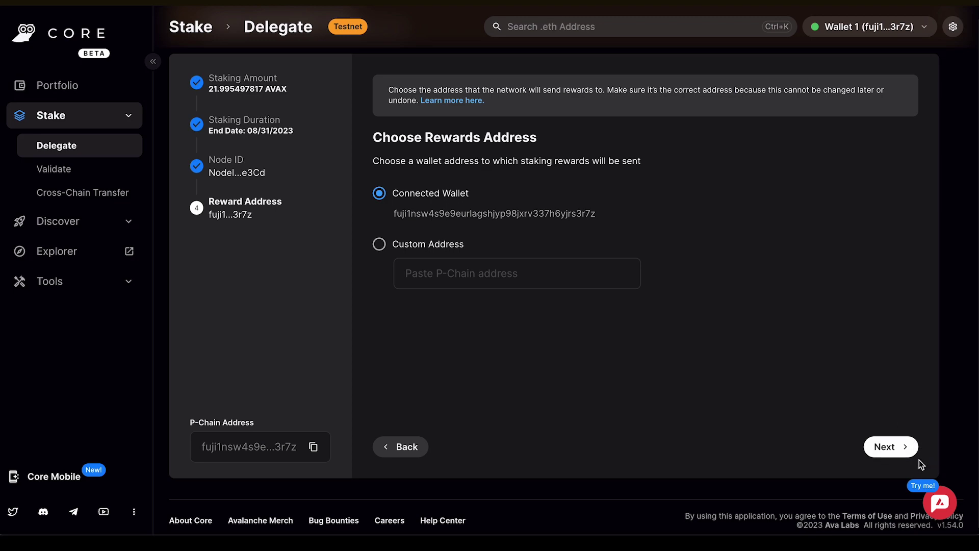
Step: Keep the connected wallet for rewards, review the summary, and submit the 21.995497817 AVAX delegation
click(907, 445)
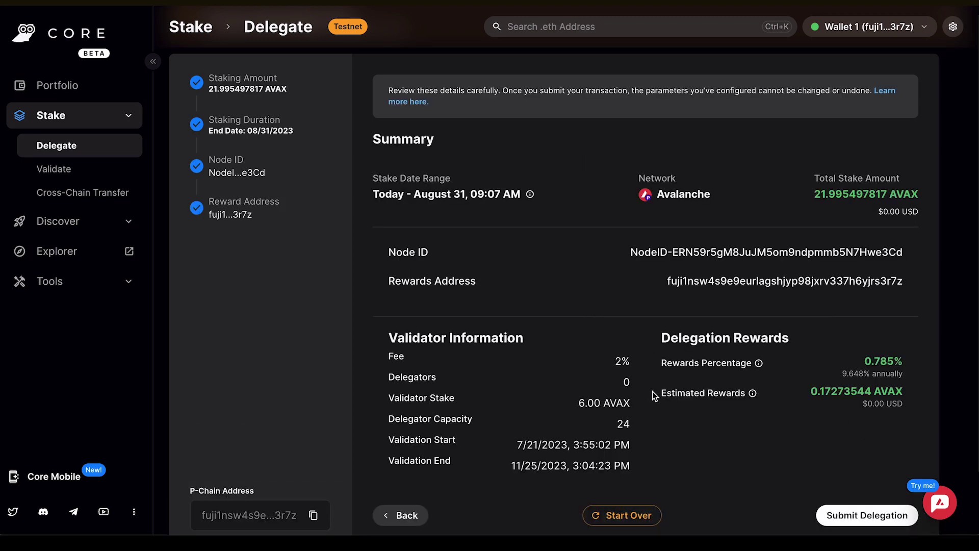
scroll(647, 390, down, 1)
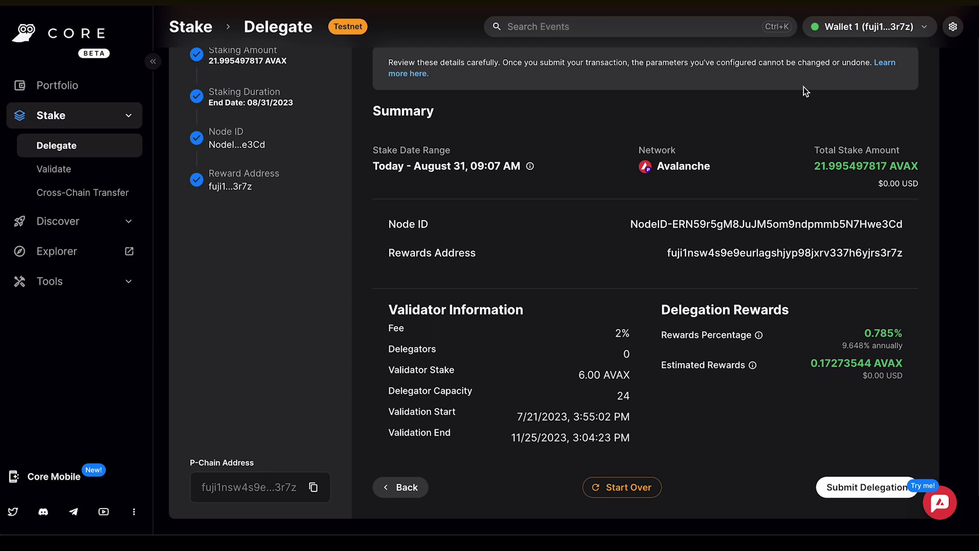
scroll(515, 143, down, 1)
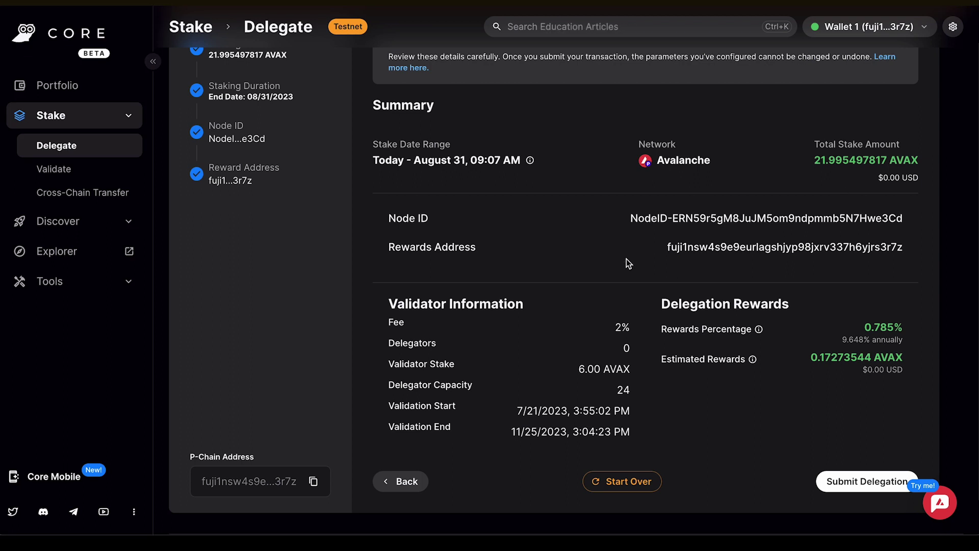
scroll(784, 223, down, 1)
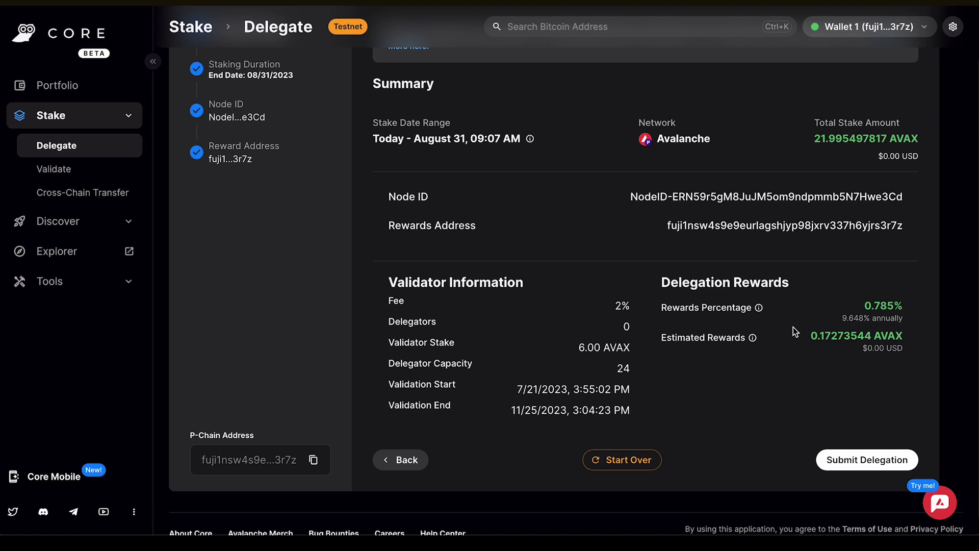
click(872, 461)
Step: Approve the delegation in the wallet and view its AddDelegatorTx on the P-Chain explorer
click(921, 326)
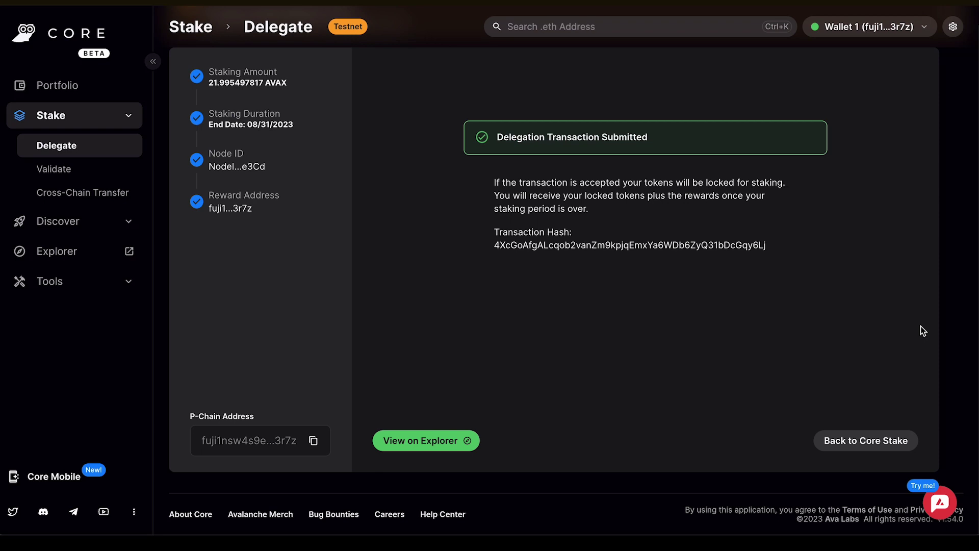
right_click(439, 437)
click(409, 429)
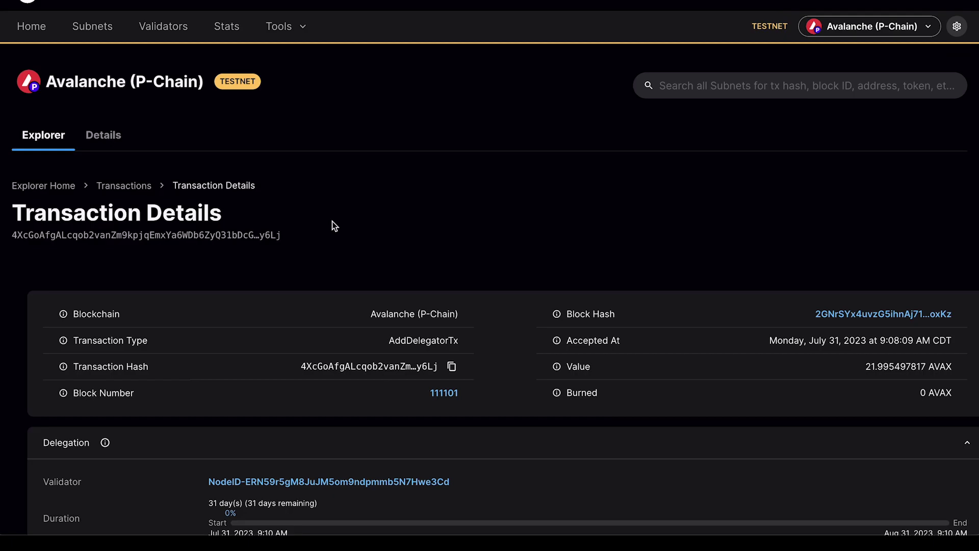
Step: Scroll the Transaction Details to confirm the 21.995497817 AVAX delegation is Active for 31 days
scroll(153, 264, down, 1)
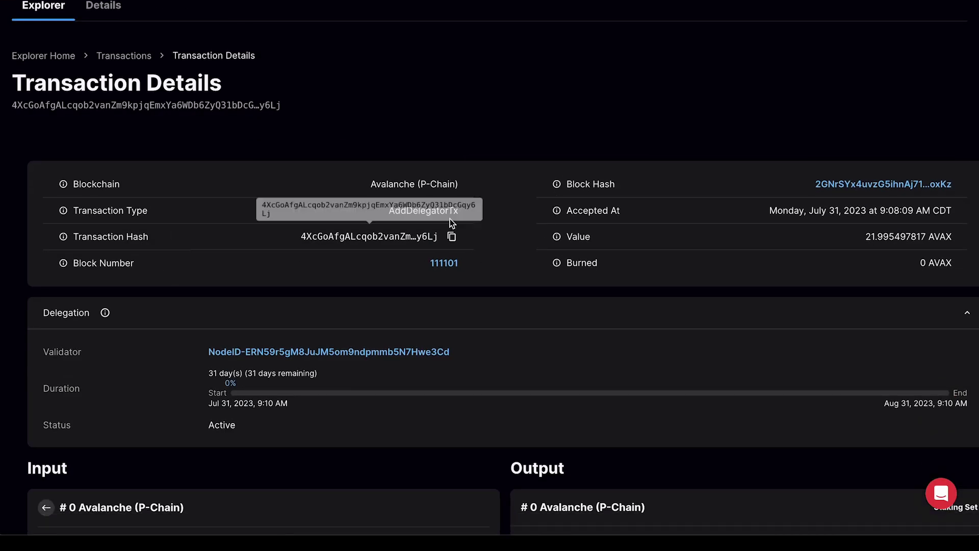
scroll(614, 336, down, 2)
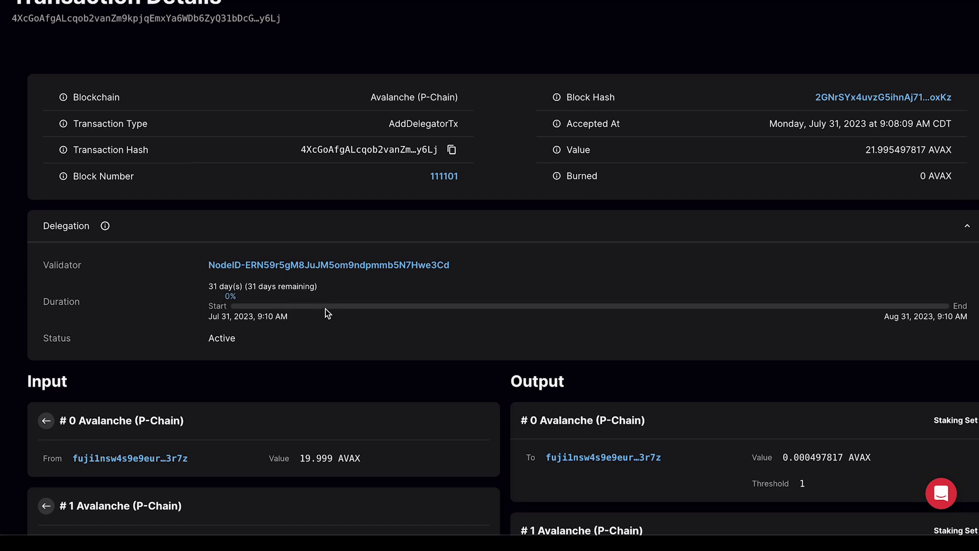
scroll(376, 343, down, 1)
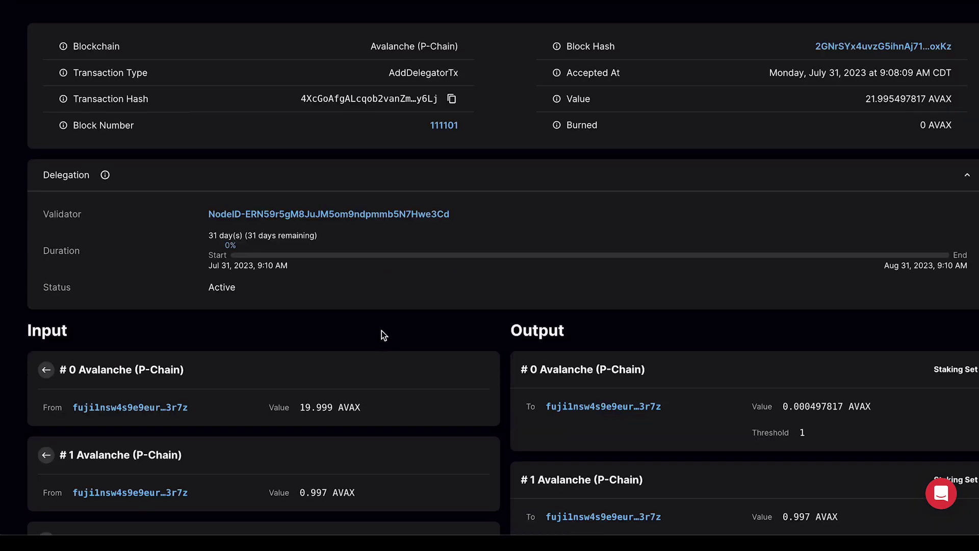
scroll(378, 342, down, 3)
scroll(383, 324, up, 4)
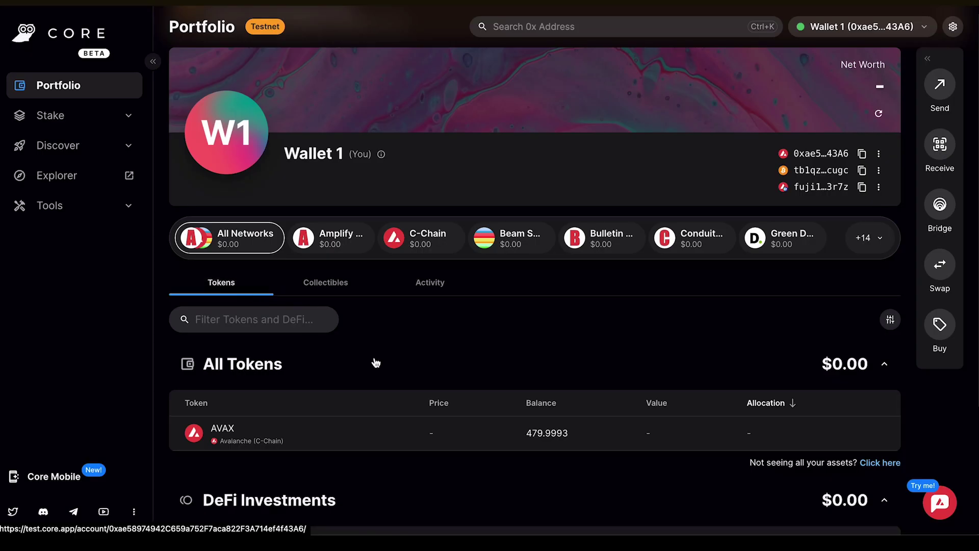
Step: Show the Portfolio's Activity list, topped by the 21.9955 AVAX AddDelegatorTx
scroll(426, 365, down, 2)
scroll(422, 367, up, 2)
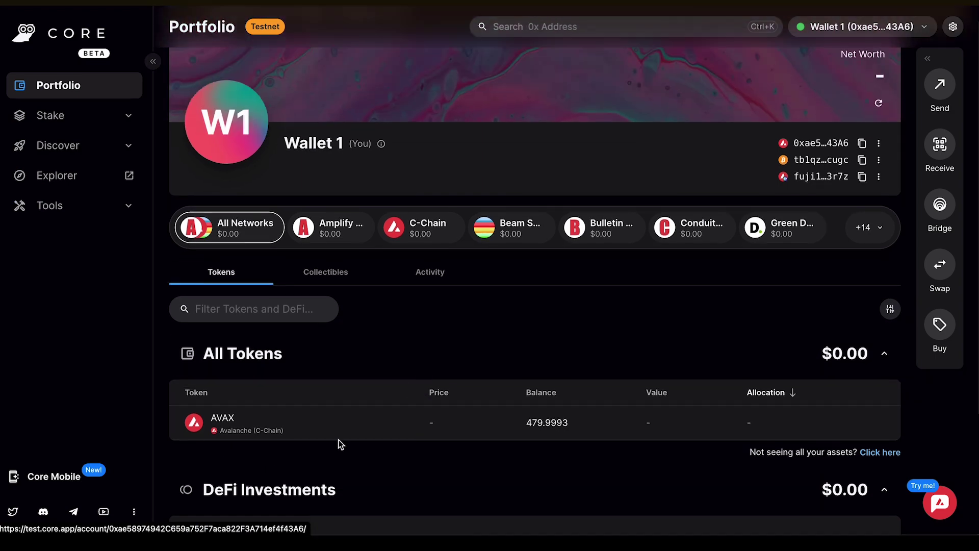
click(440, 277)
scroll(520, 328, down, 1)
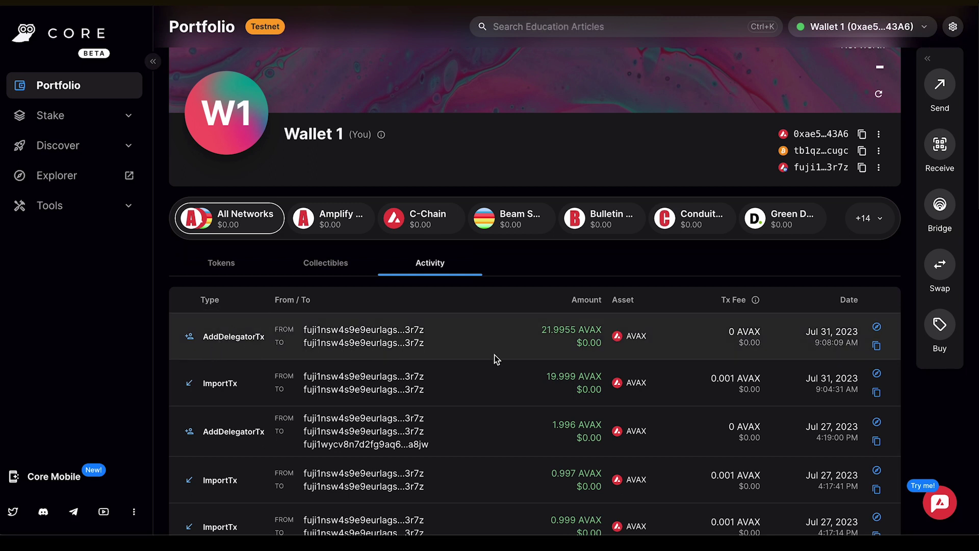
Step: Review the latest AddDelegatorTx details in the explorer, then close it with Ctrl+W
click(877, 327)
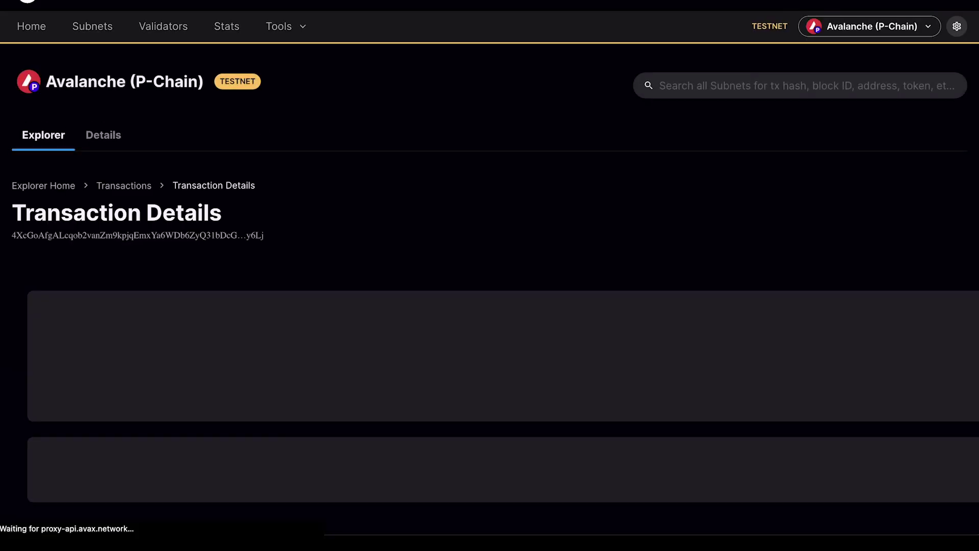
scroll(631, 400, down, 5)
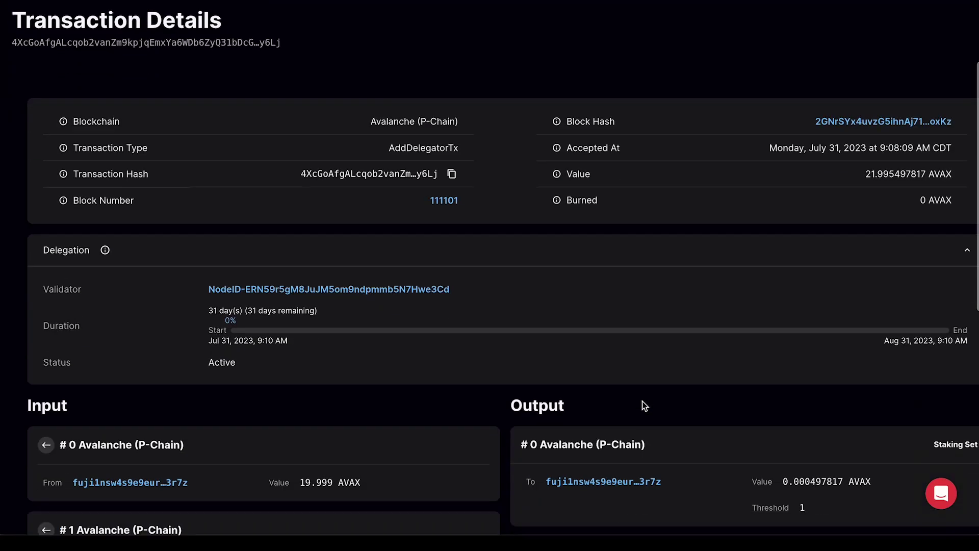
scroll(189, 292, down, 1)
scroll(477, 299, down, 1)
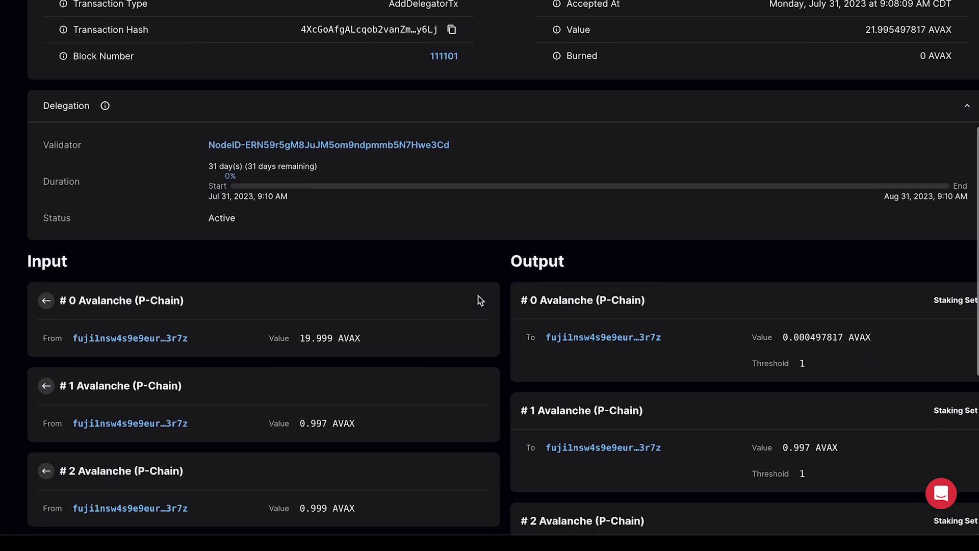
scroll(478, 295, up, 3)
scroll(479, 294, up, 3)
key(ctrl+w)
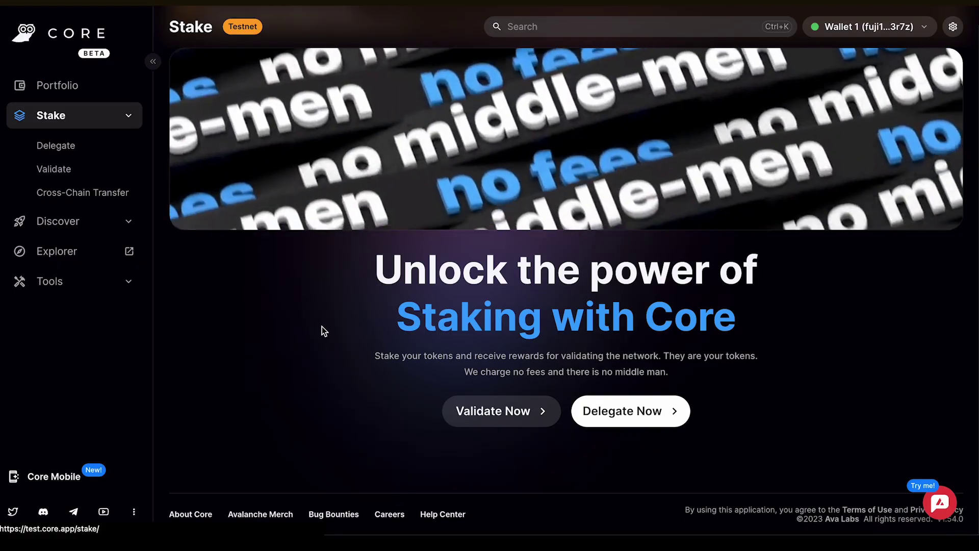